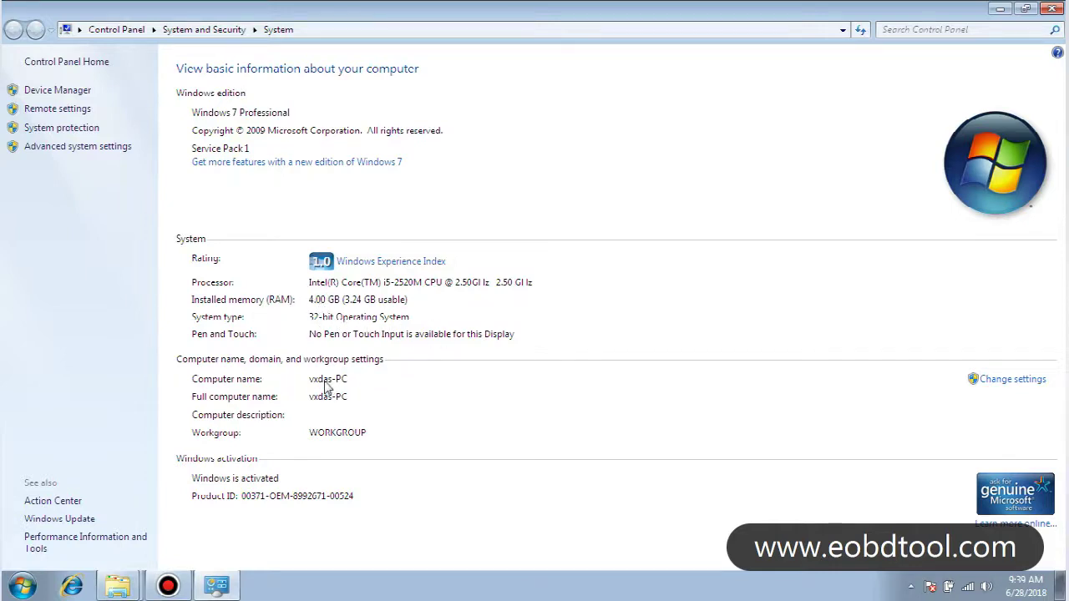
Step: Close the System window, mount the Image ISO in the Perkins SPI2 2018A folder with DAEMON Tools Lite, and run install.exe from it
left_click(1052, 9)
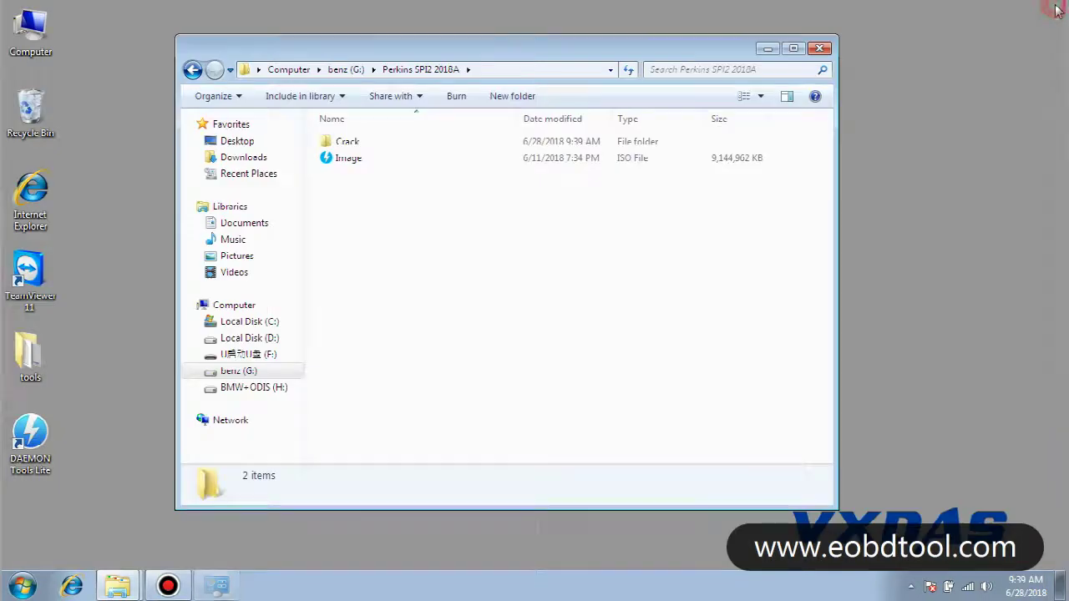
left_click_drag(407, 197, 441, 126)
left_click(420, 213)
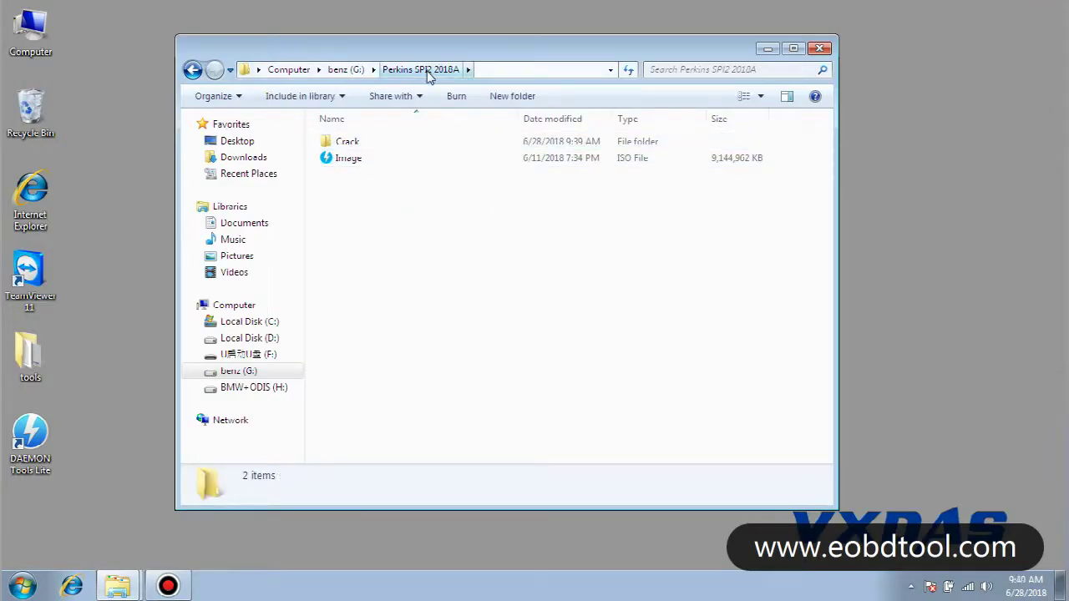
left_click(392, 158)
right_click(392, 158)
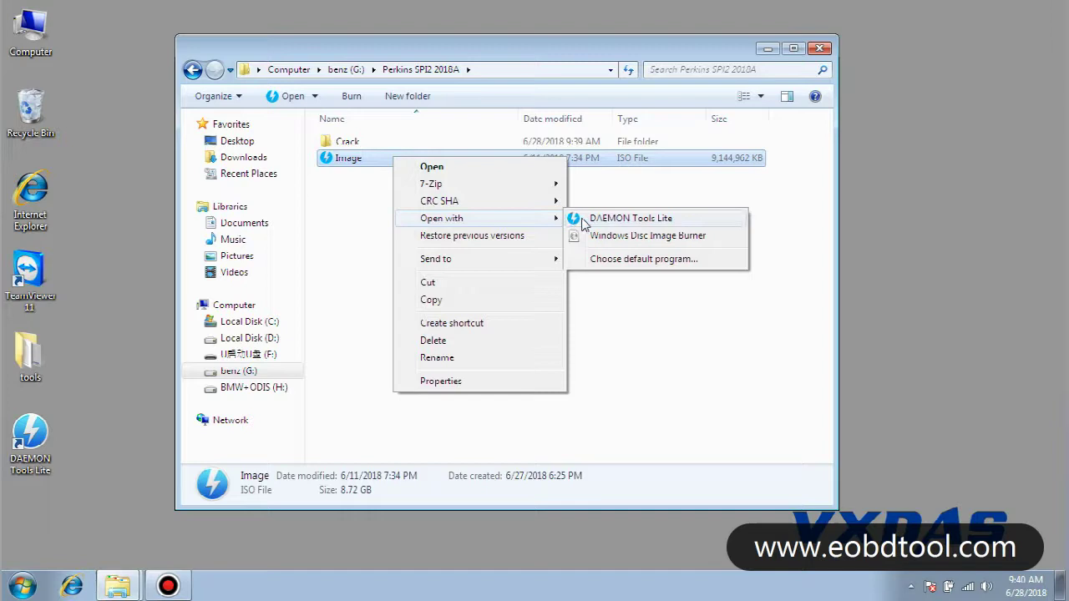
left_click(583, 220)
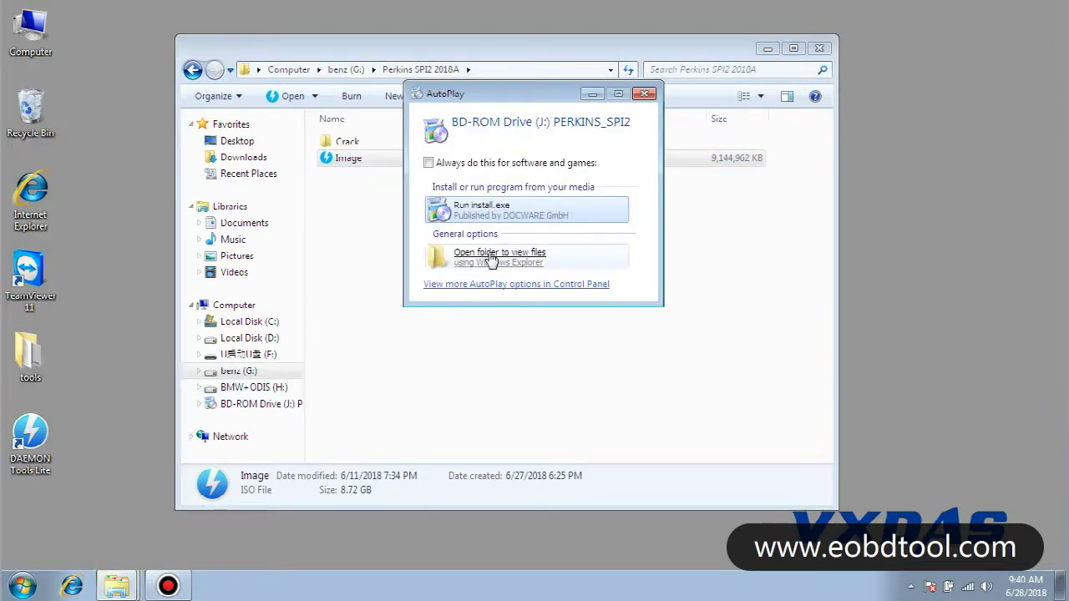
left_click(488, 209)
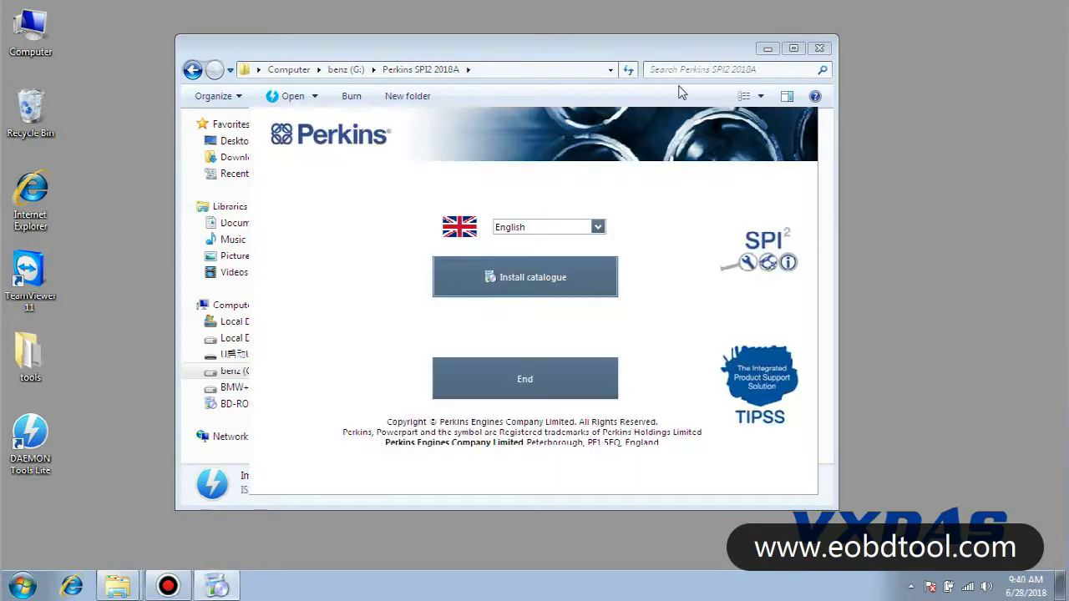
Step: Minimize the folder window and start the catalogue installation with English as the language
left_click(767, 49)
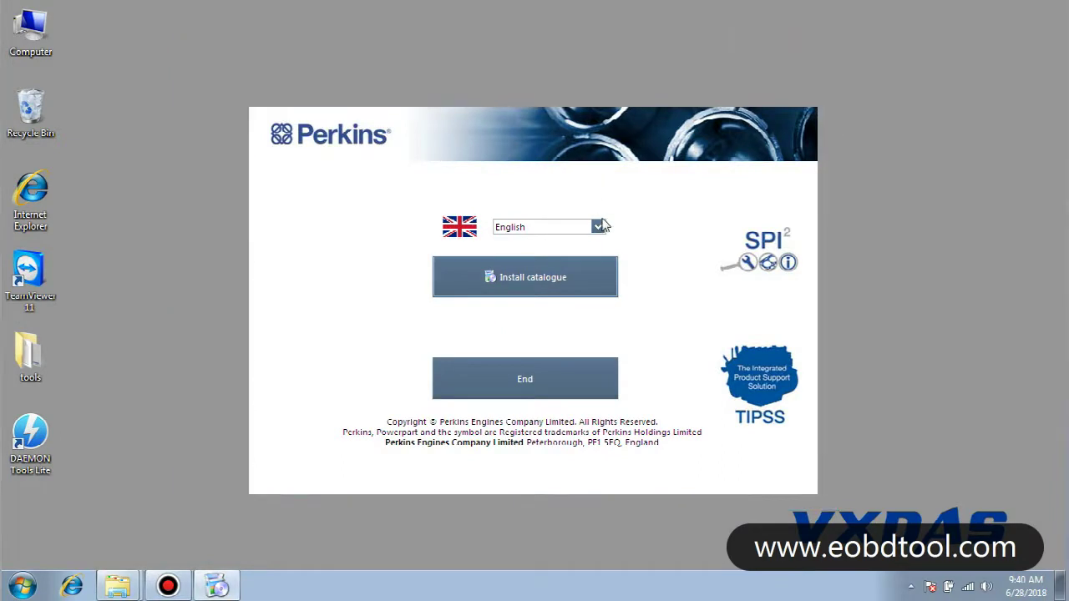
left_click(598, 228)
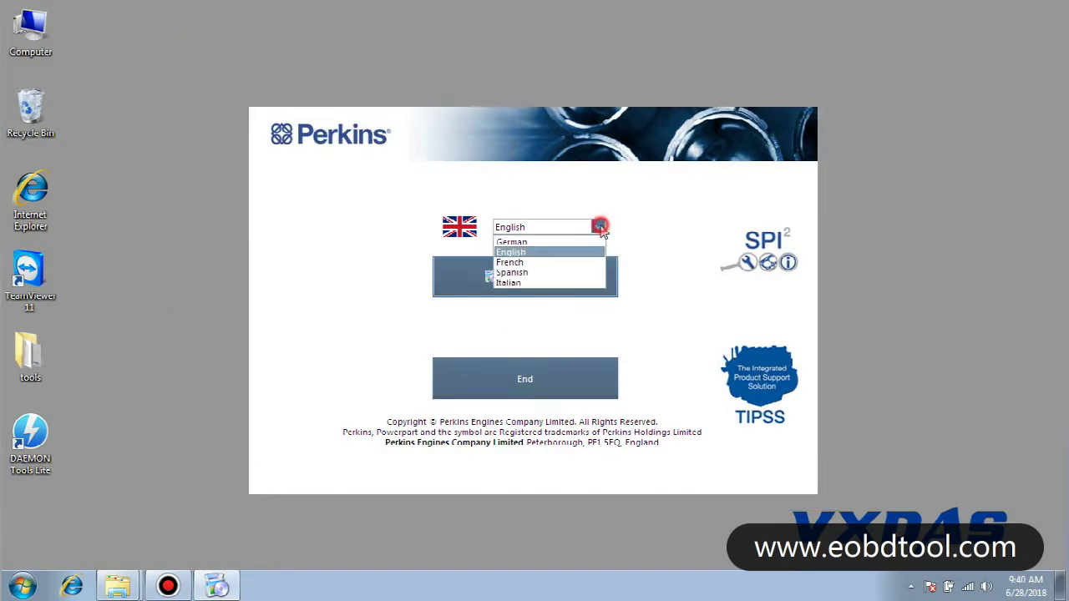
left_click(599, 228)
left_click(599, 228)
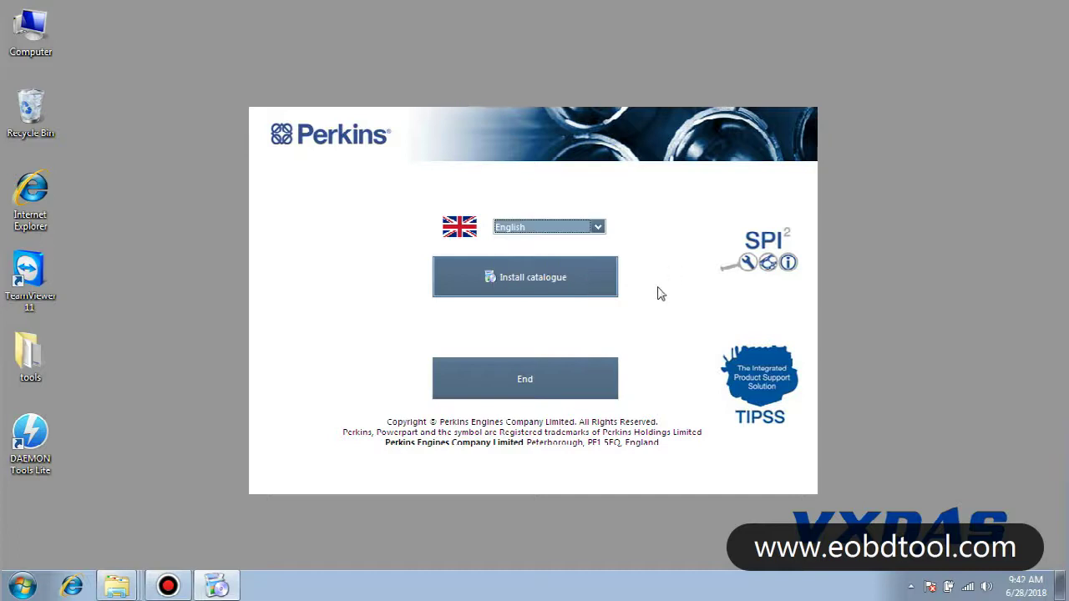
left_click(581, 277)
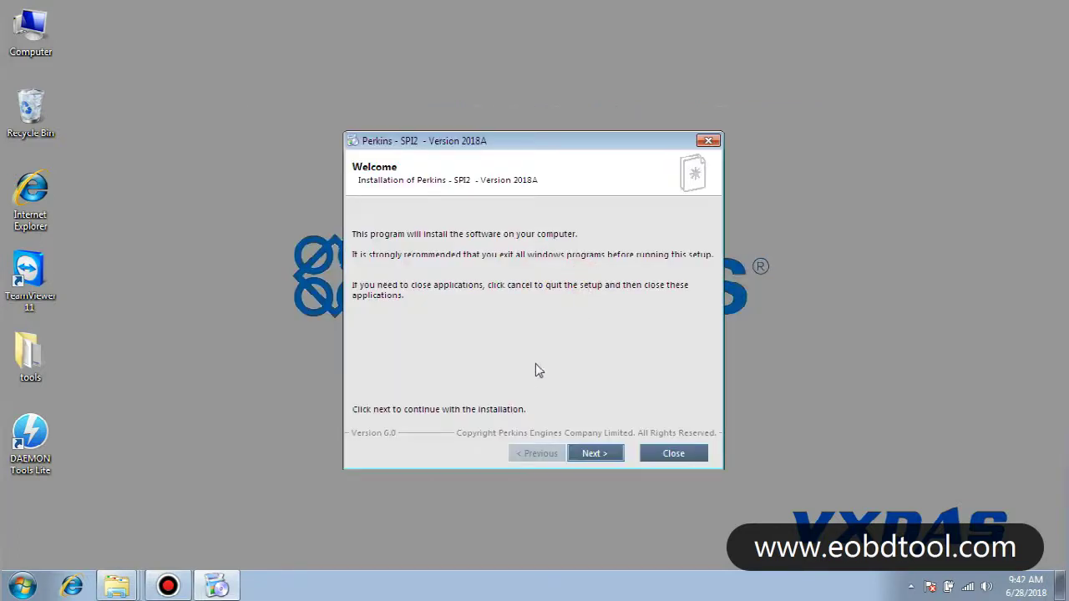
Step: Proceed past the setup welcome page, read through the licence terms to the end and accept them
left_click(617, 455)
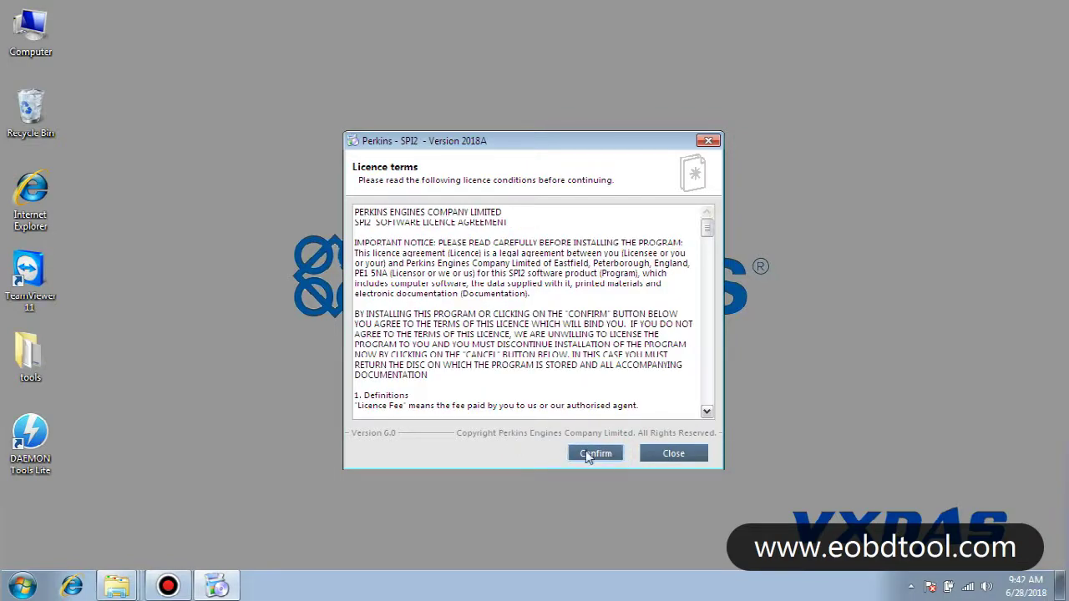
left_click_drag(706, 227, 723, 404)
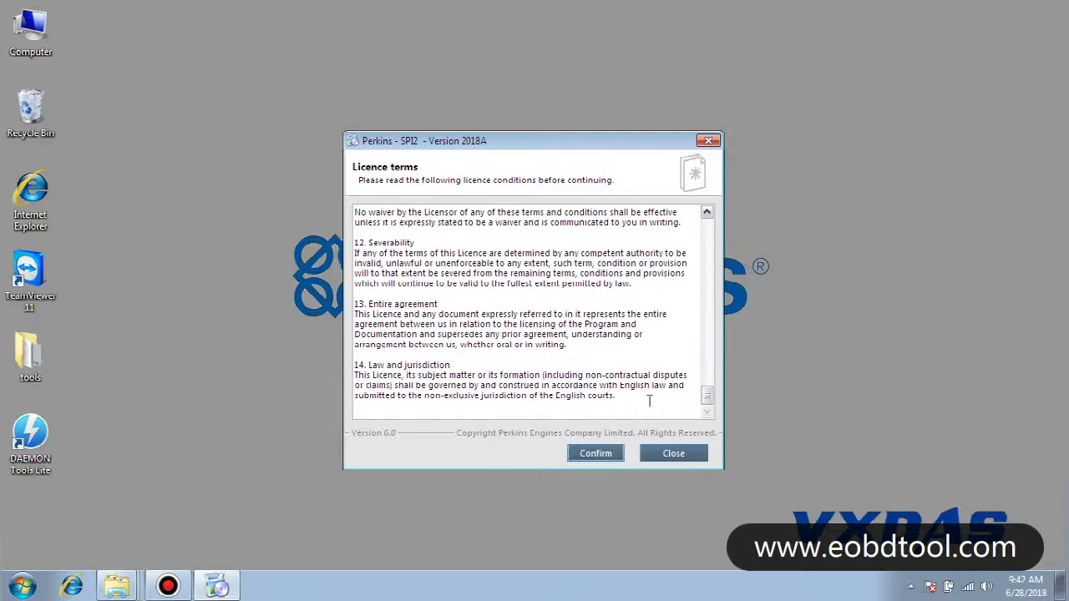
left_click(596, 452)
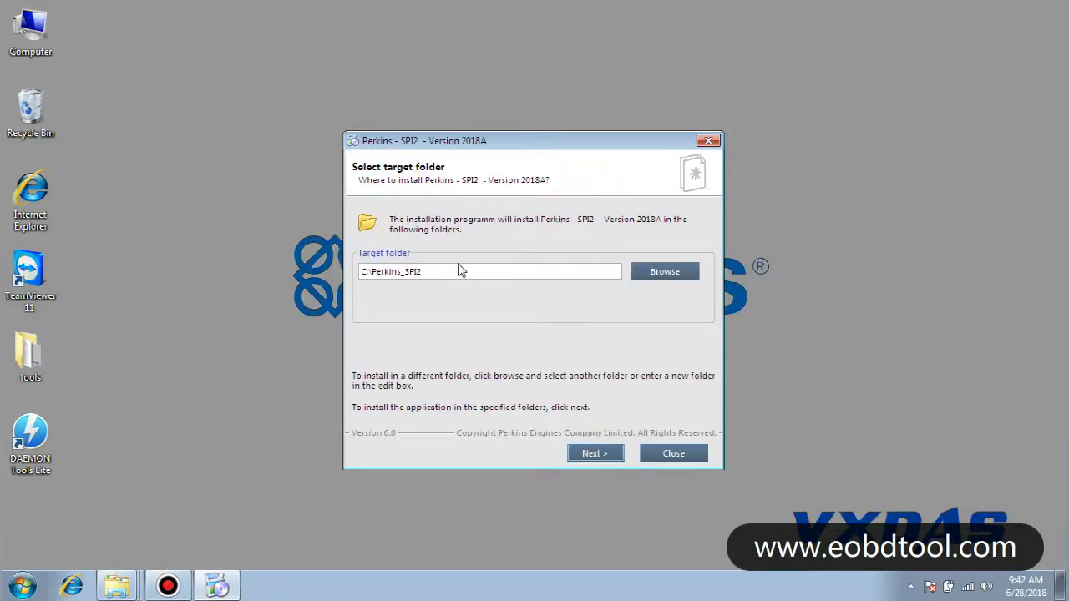
Step: Keep C:\Perkins_SPI2 as target folder and Full as installation type, and start the installation
left_click(612, 454)
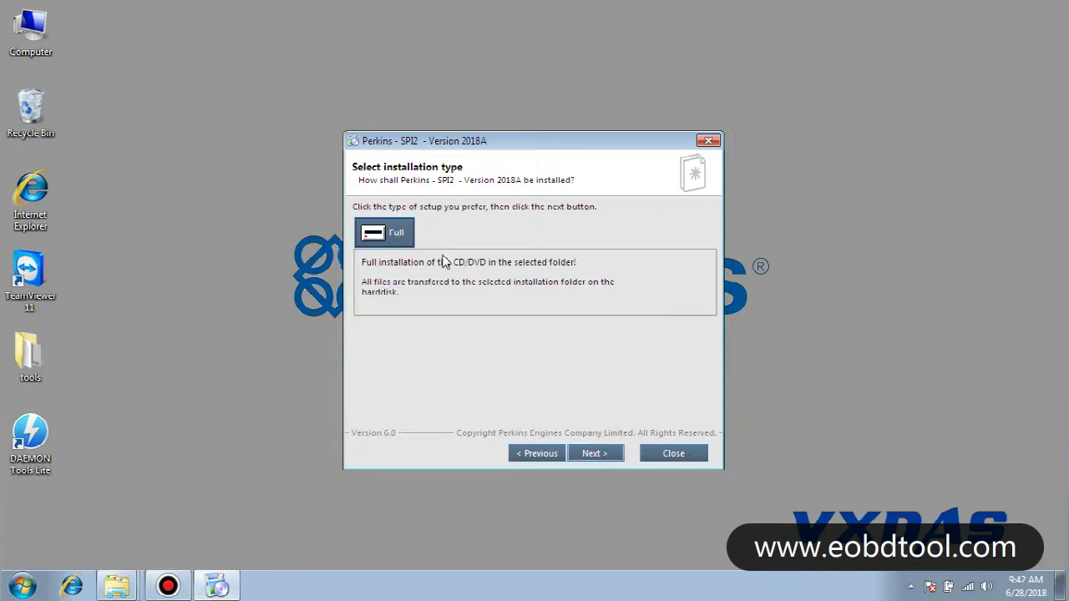
left_click(607, 457)
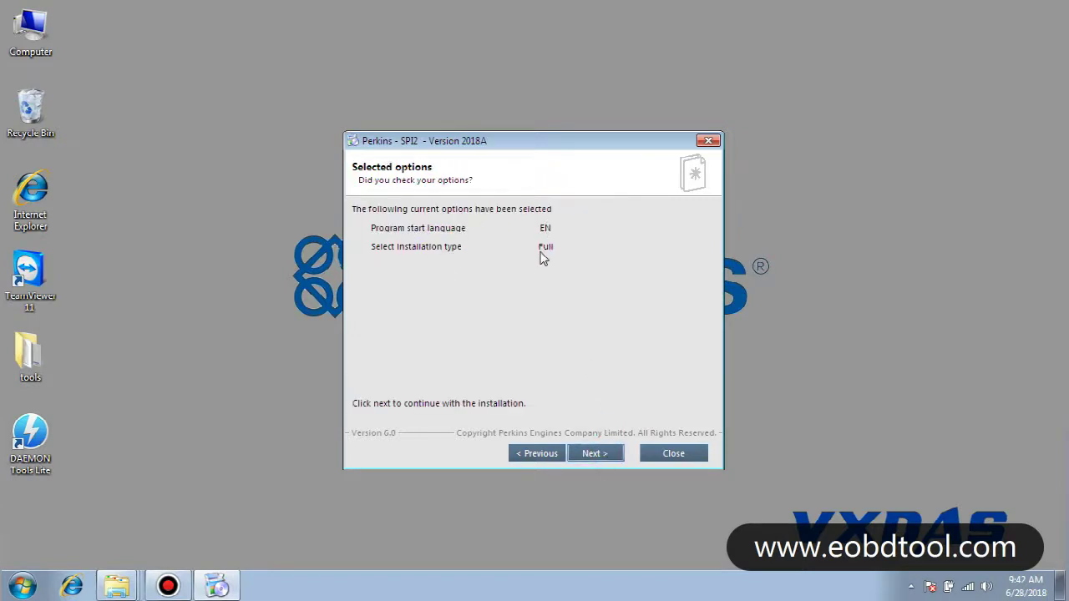
left_click(594, 452)
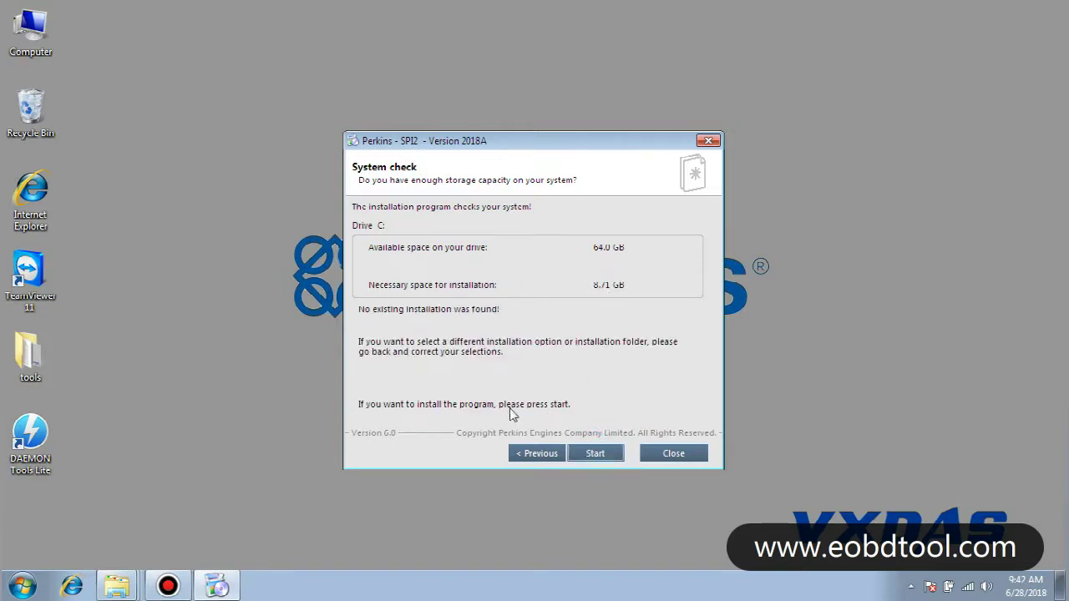
left_click(597, 454)
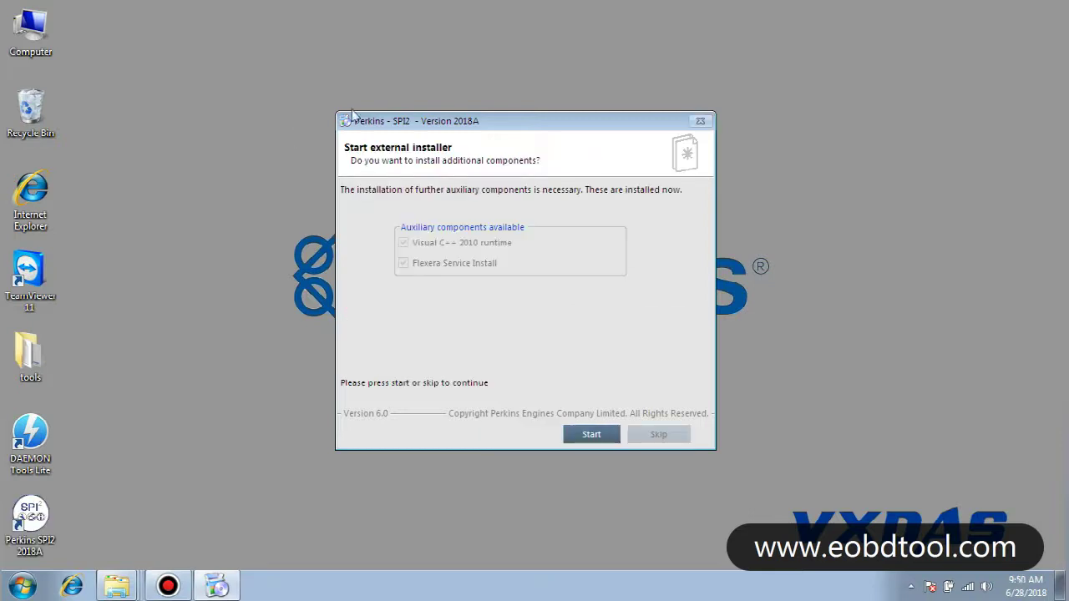
Step: Install the auxiliary components, finish setup with the catalogue starting immediately, and decline to license the program now
left_click(591, 435)
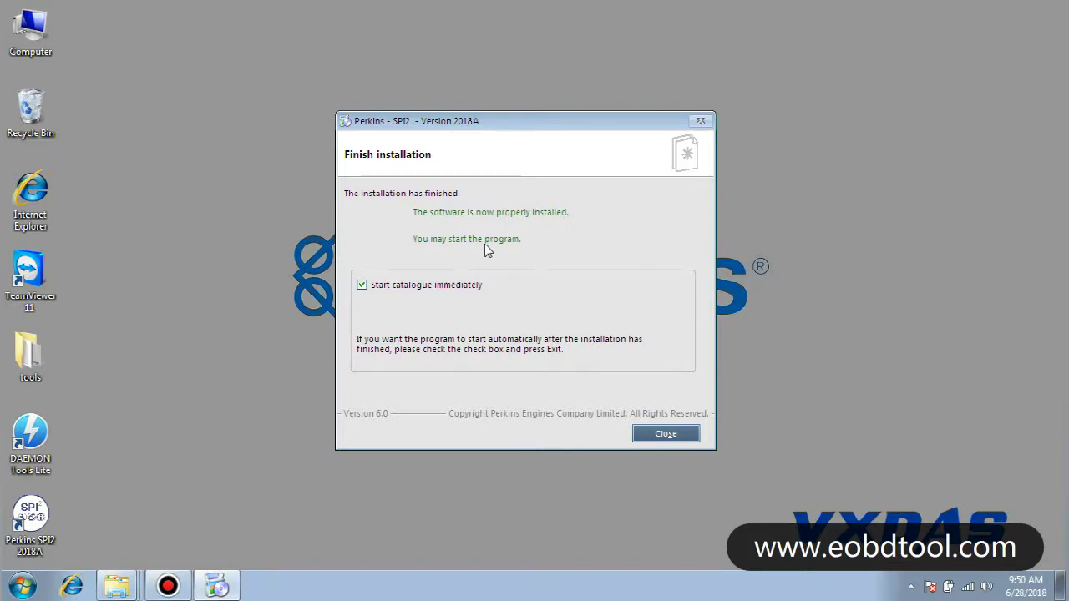
left_click(665, 434)
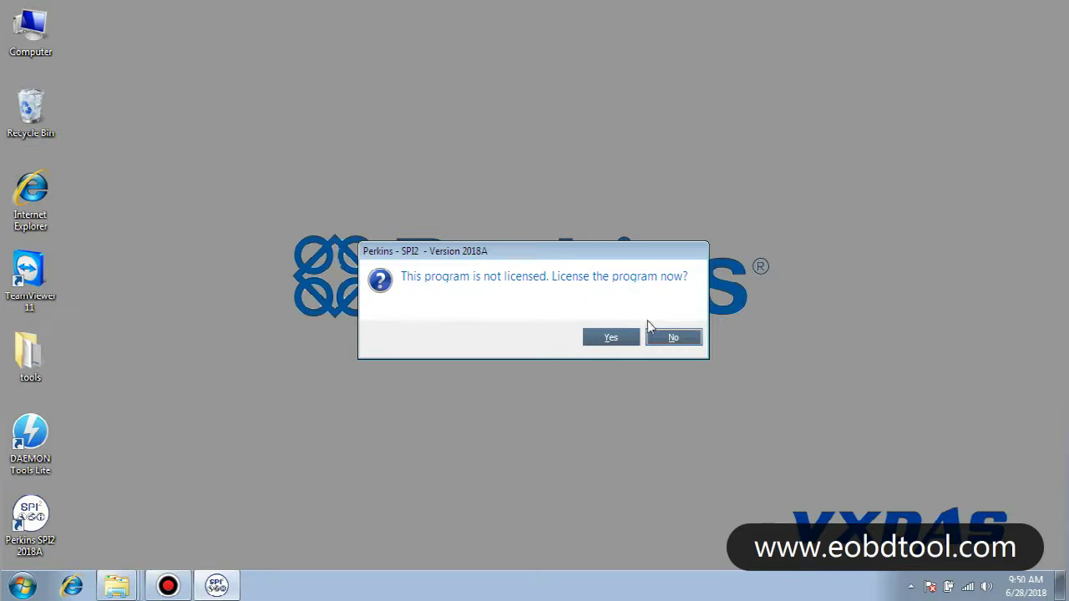
left_click(673, 339)
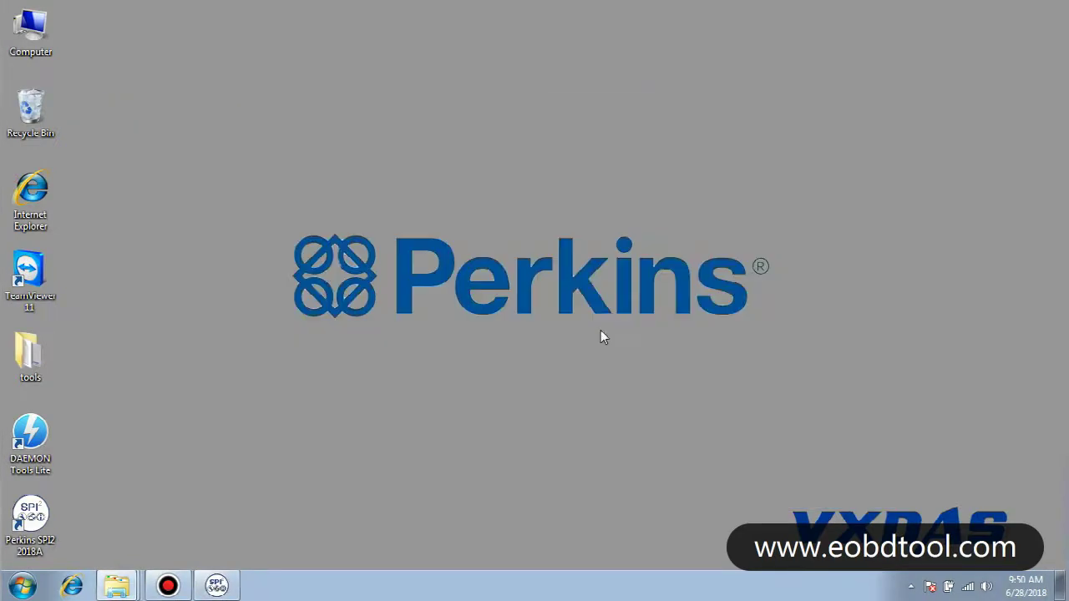
right_click(573, 214)
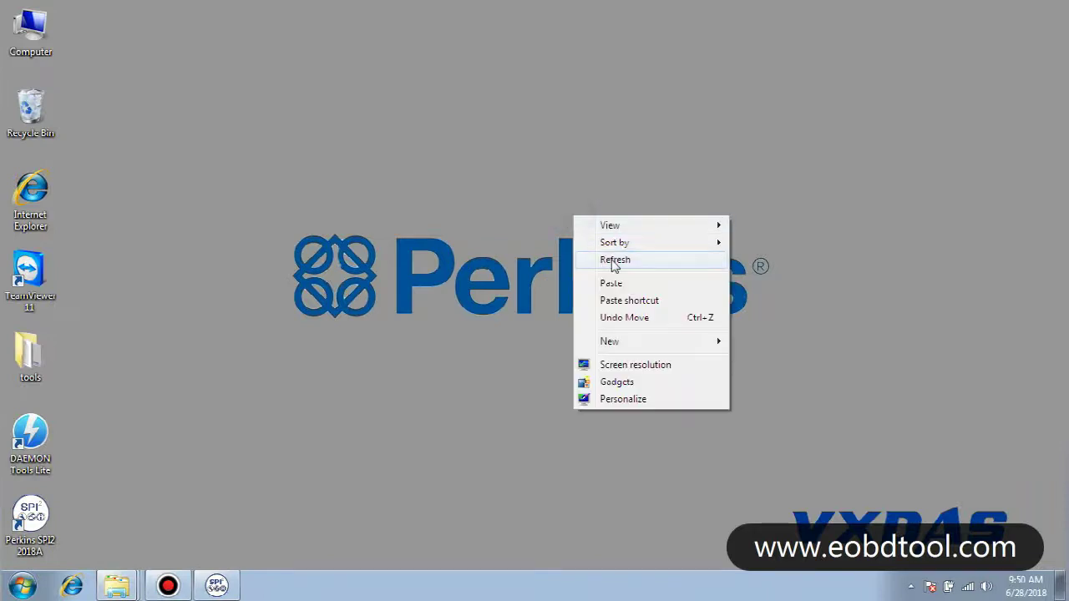
left_click(603, 256)
right_click(579, 244)
left_click(617, 285)
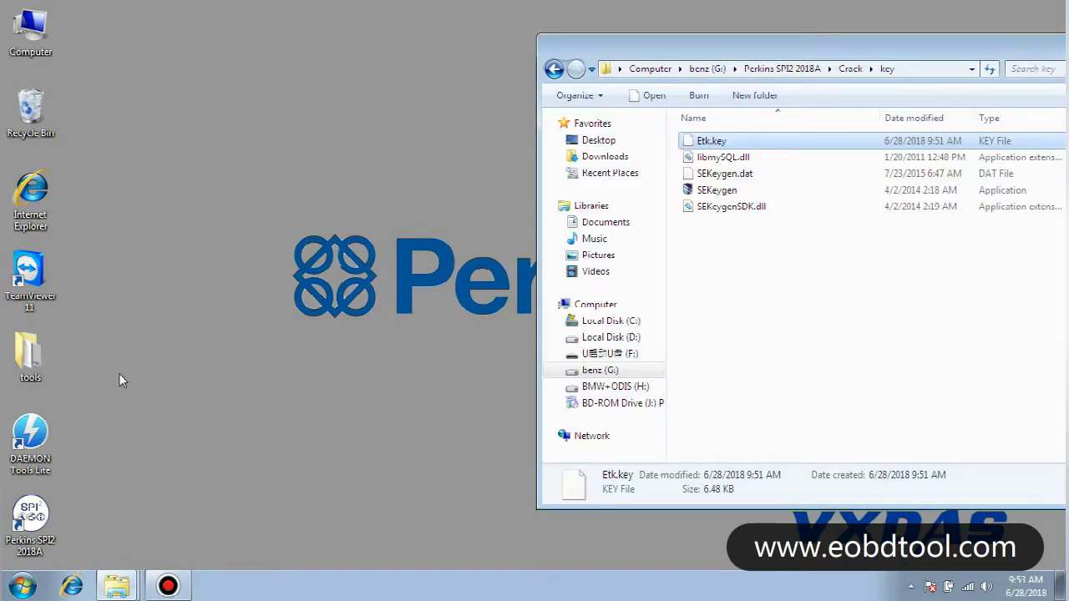
Step: Launch Perkins SPI2 2018A from the desktop and close the key folder window
double_click(30, 519)
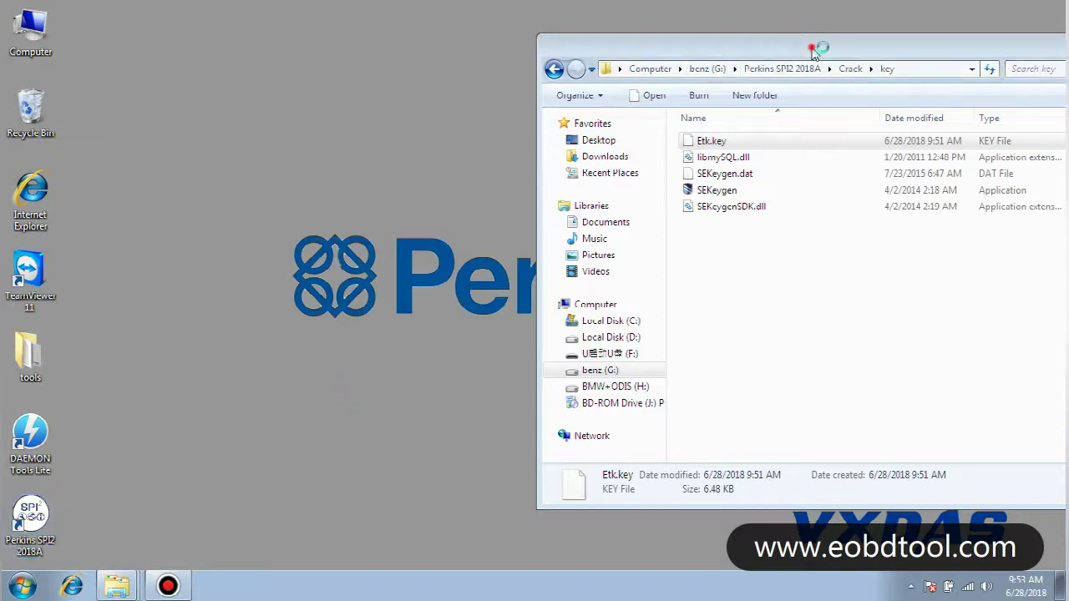
left_click_drag(816, 47, 476, 99)
left_click(851, 100)
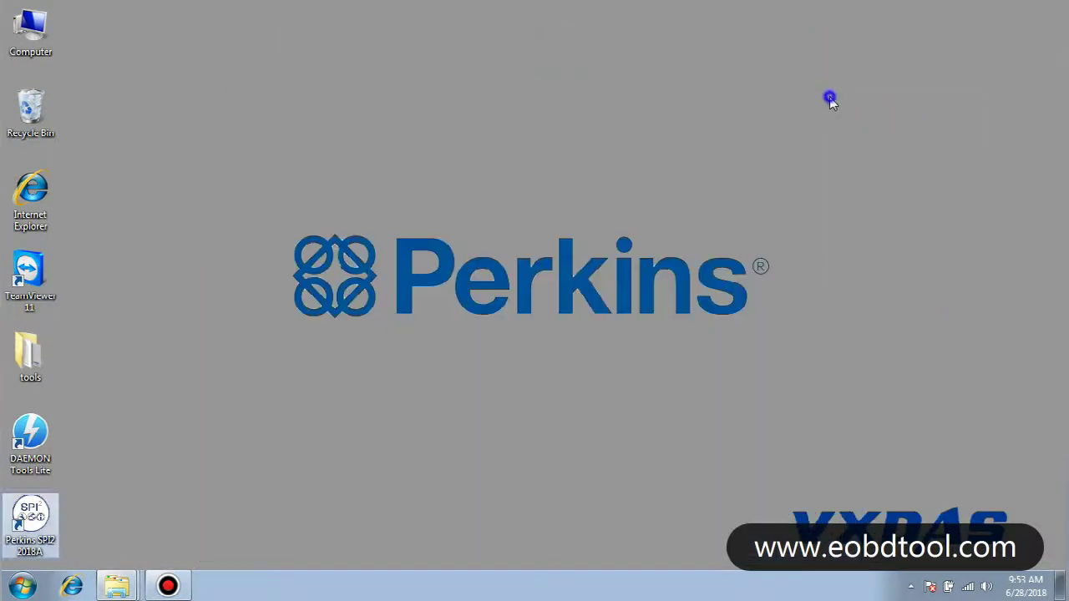
right_click(830, 98)
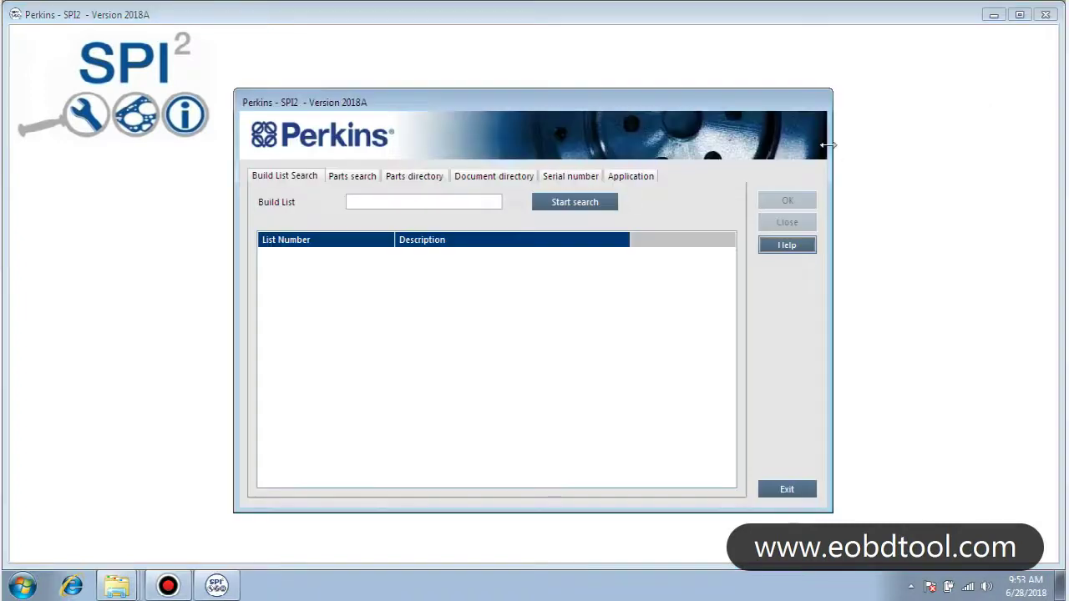
Step: Open the 850 Series from the parts directory and skip the search for catalogue updates
left_click(651, 177)
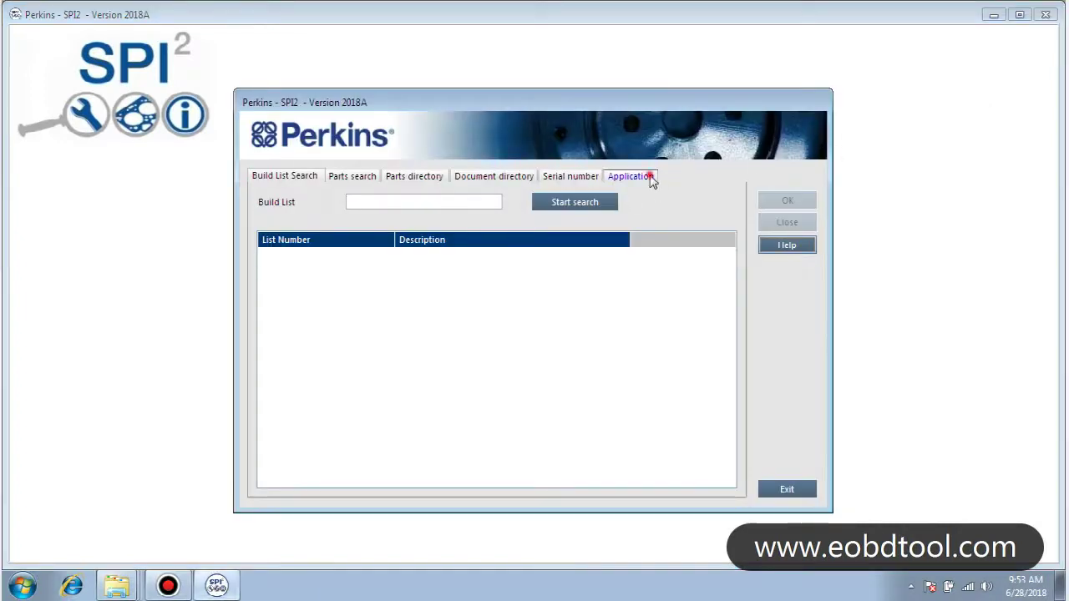
left_click(430, 182)
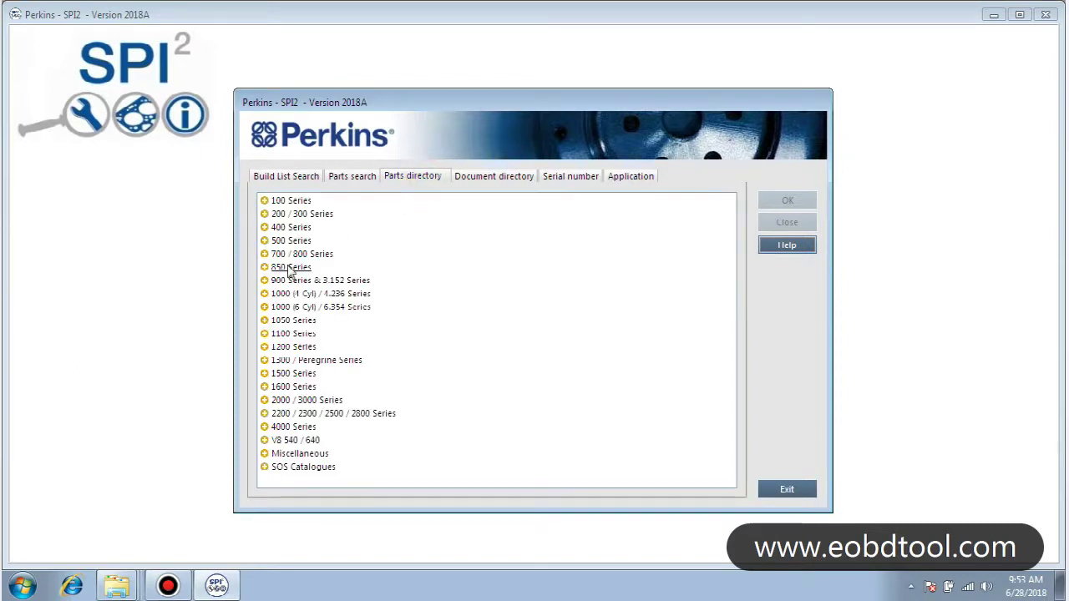
left_click(290, 268)
left_click(788, 202)
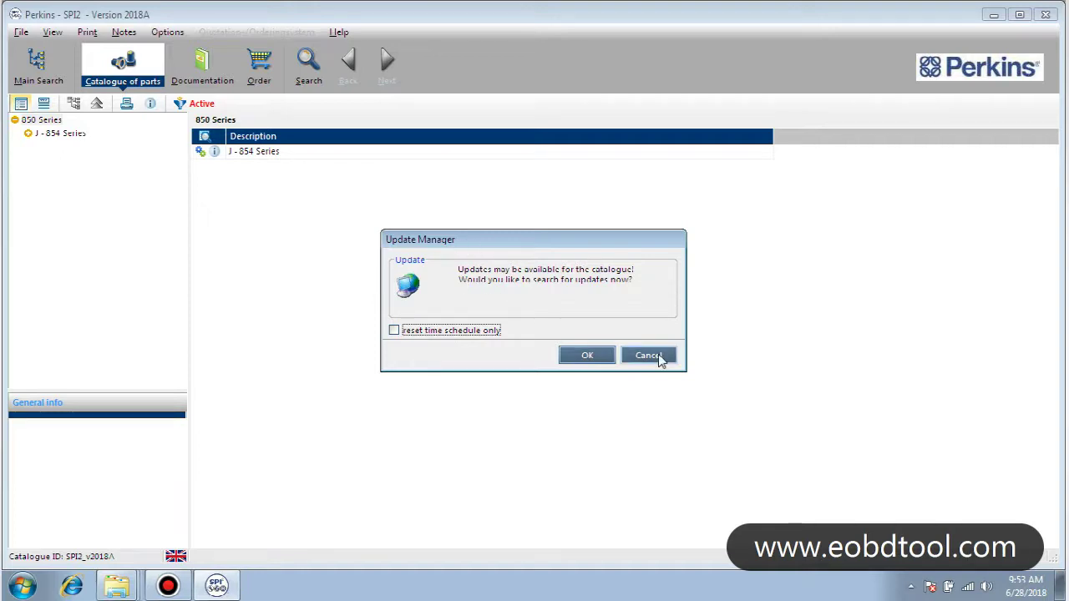
left_click(649, 356)
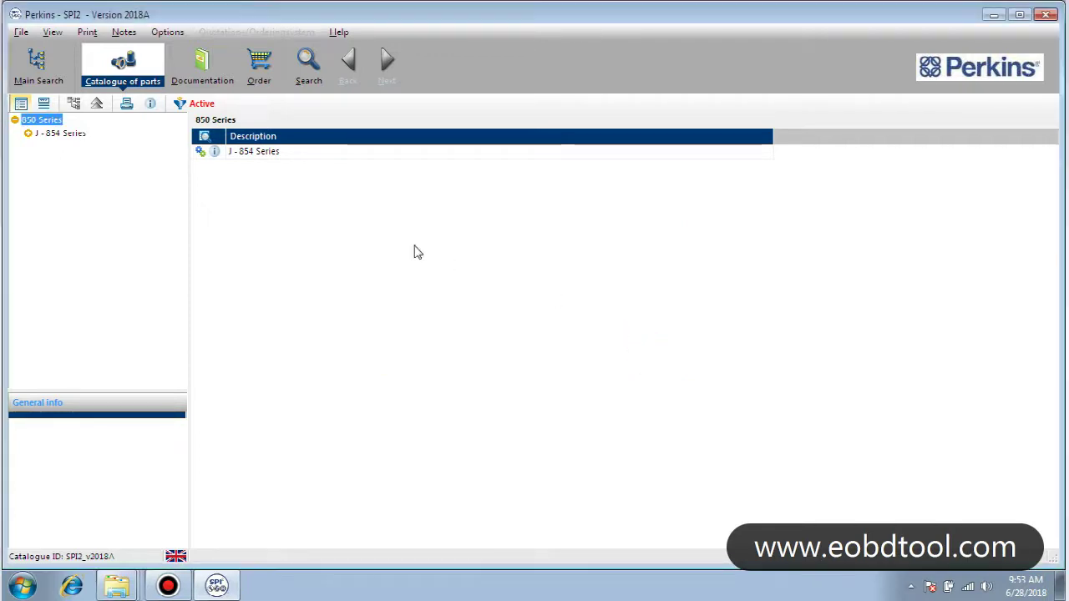
Step: Open the Fan Extension plate of build list JS82463 under J - 854 Series, JS - 854F-E34T (wall flow)
left_click(48, 136)
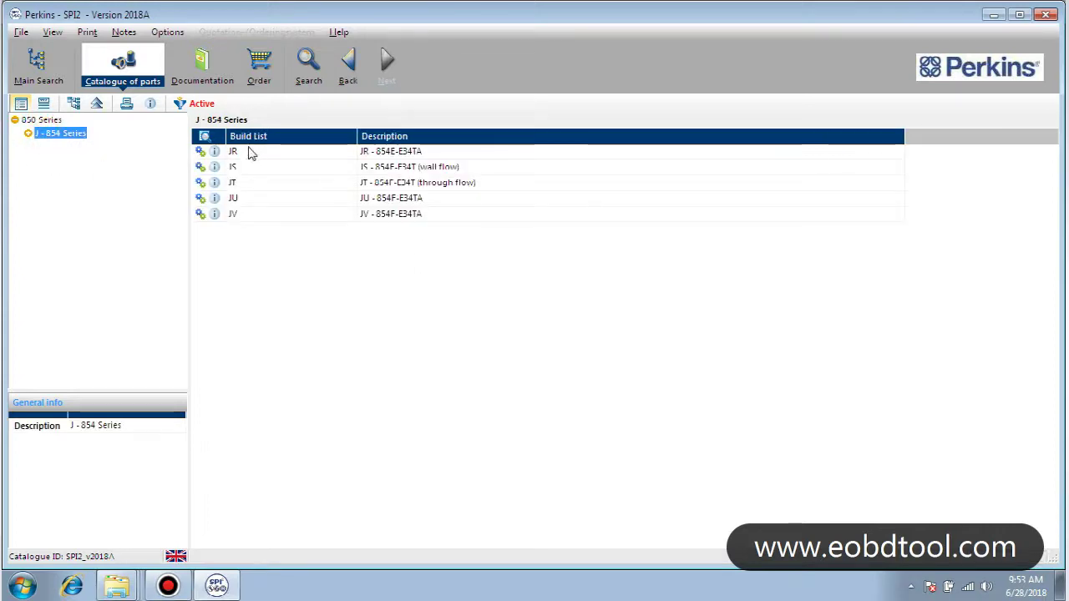
double_click(233, 167)
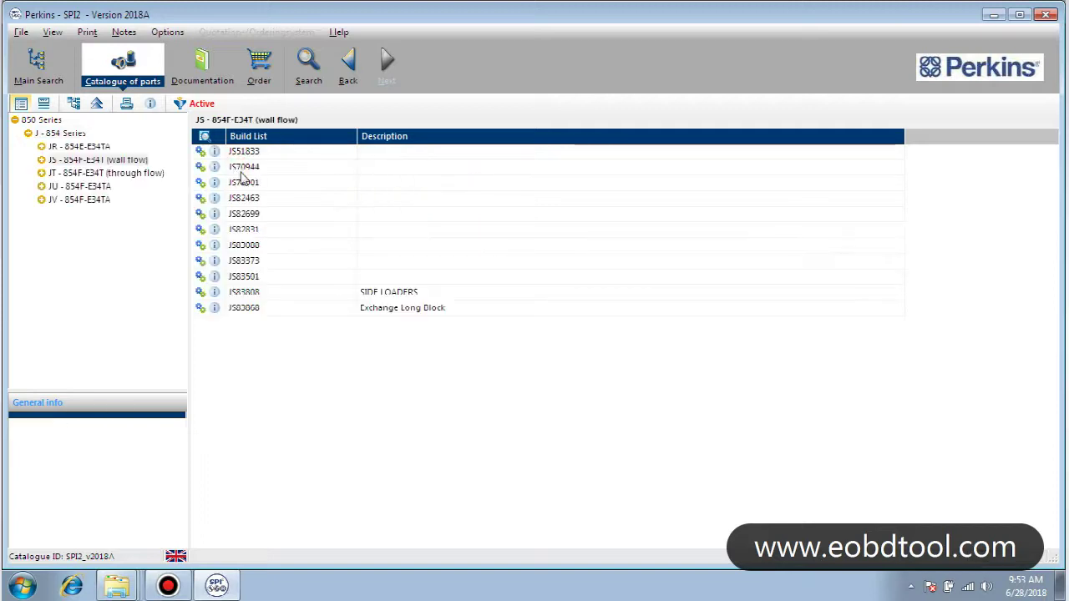
left_click(255, 201)
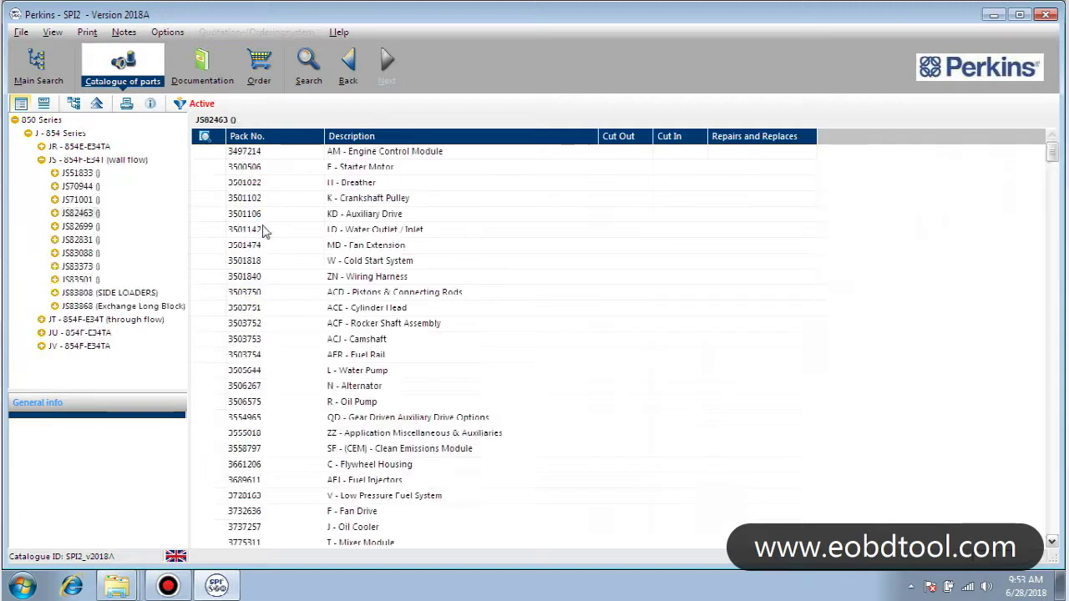
double_click(336, 240)
double_click(317, 151)
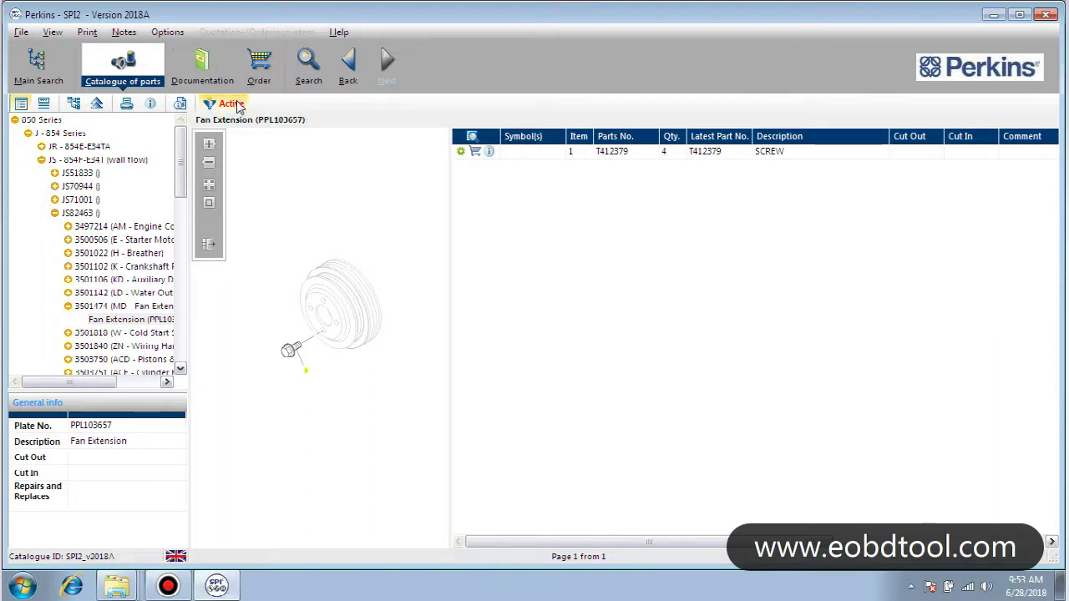
Step: Go back from the Fan Extension plate to the 850 Series overview
left_click(349, 63)
left_click(350, 65)
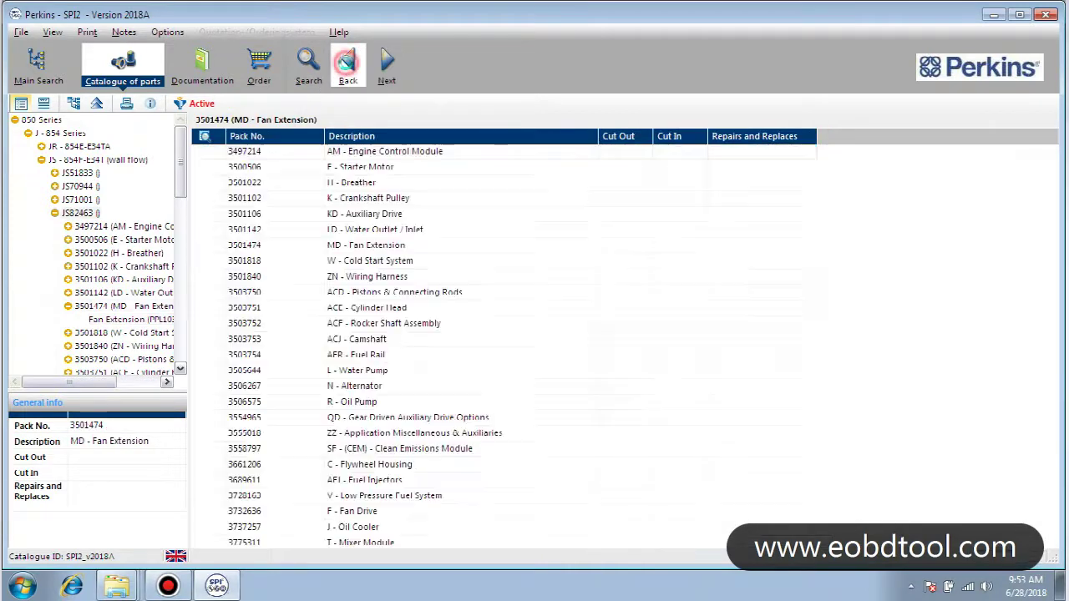
left_click(349, 69)
left_click(348, 66)
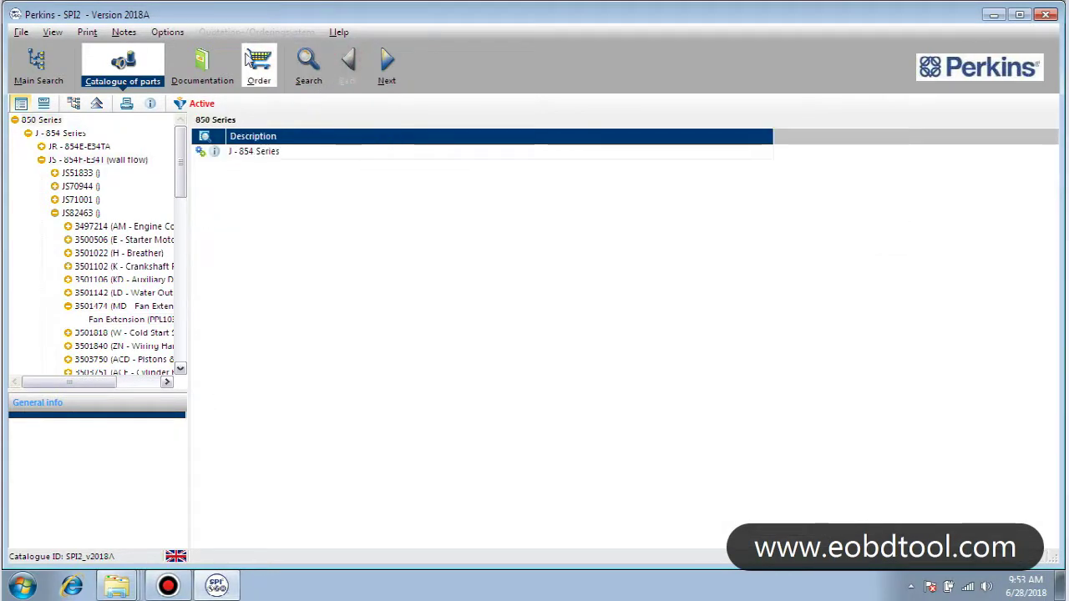
Step: Open the language selection and check which languages are available for the user interface
left_click(173, 32)
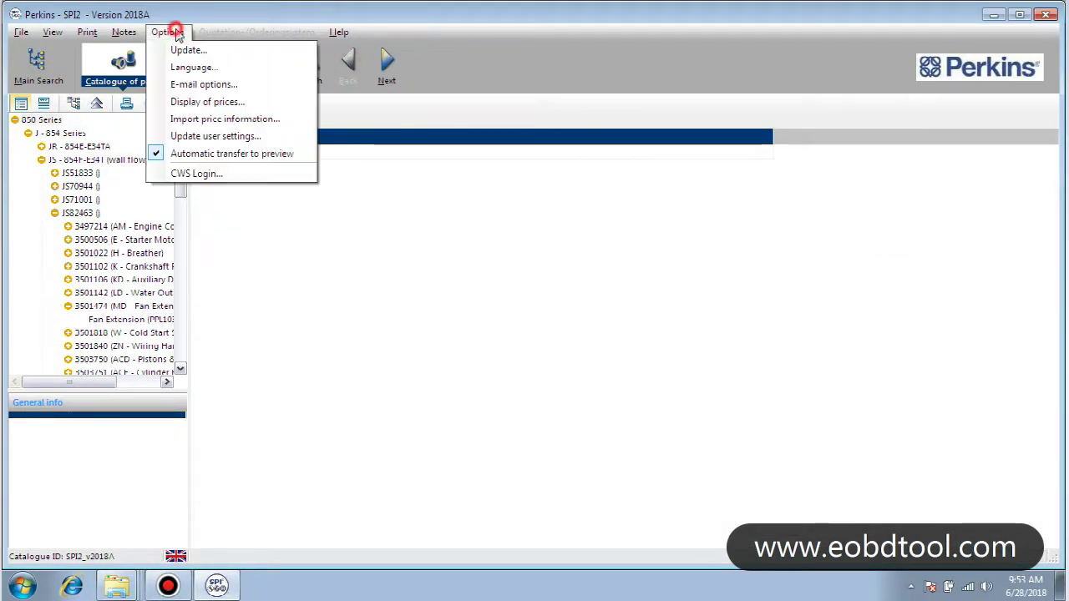
left_click(228, 67)
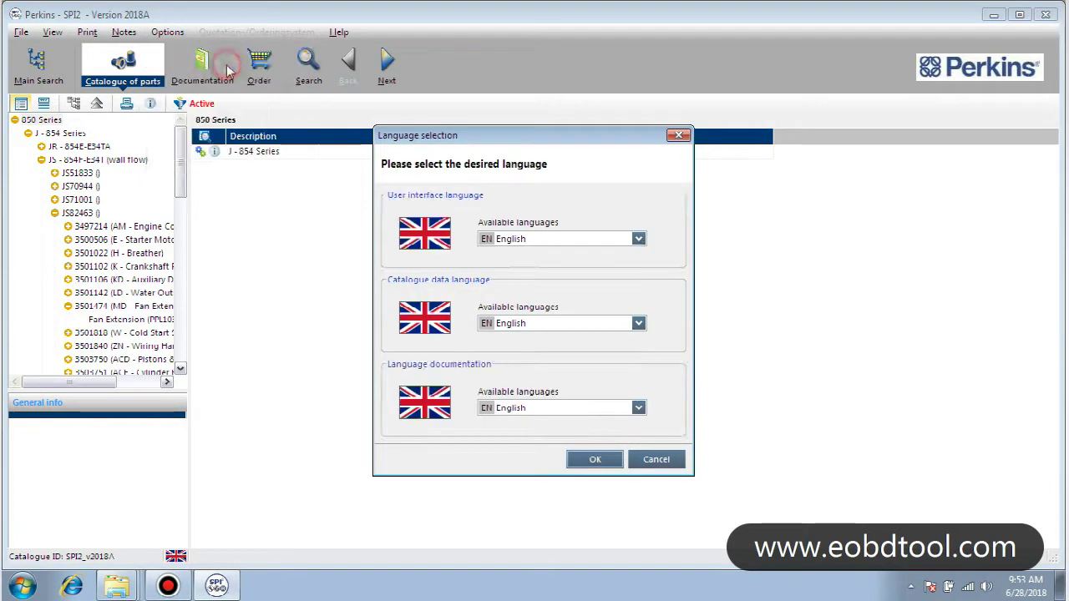
left_click(637, 239)
left_click(670, 274)
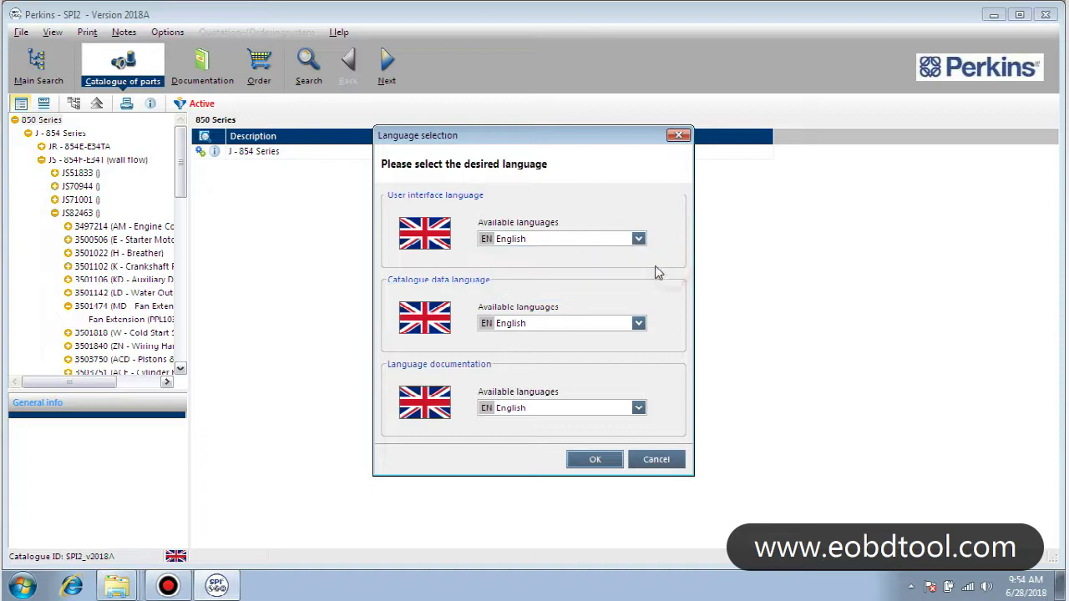
left_click(639, 239)
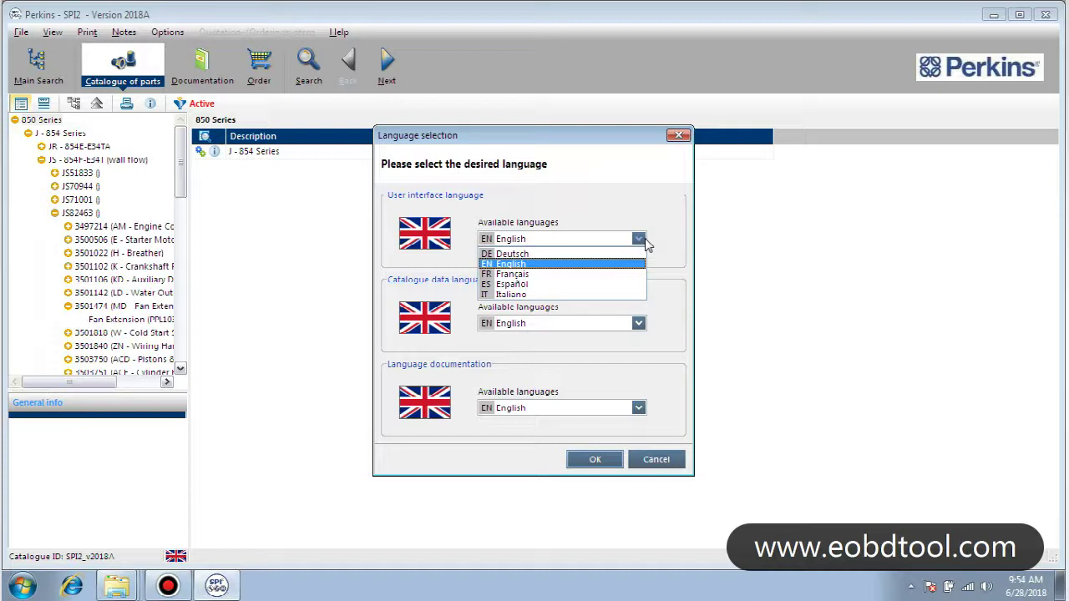
left_click(660, 307)
Step: Check the languages available for catalogue data and documentation, and close the language selection without choosing another language
left_click(639, 323)
left_click(686, 312)
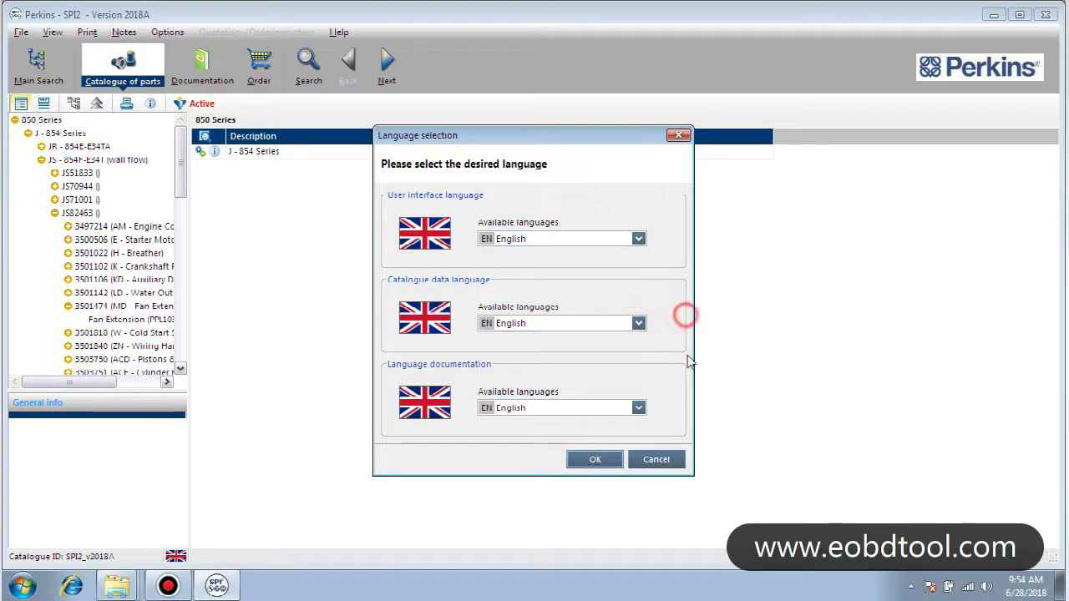
left_click(639, 408)
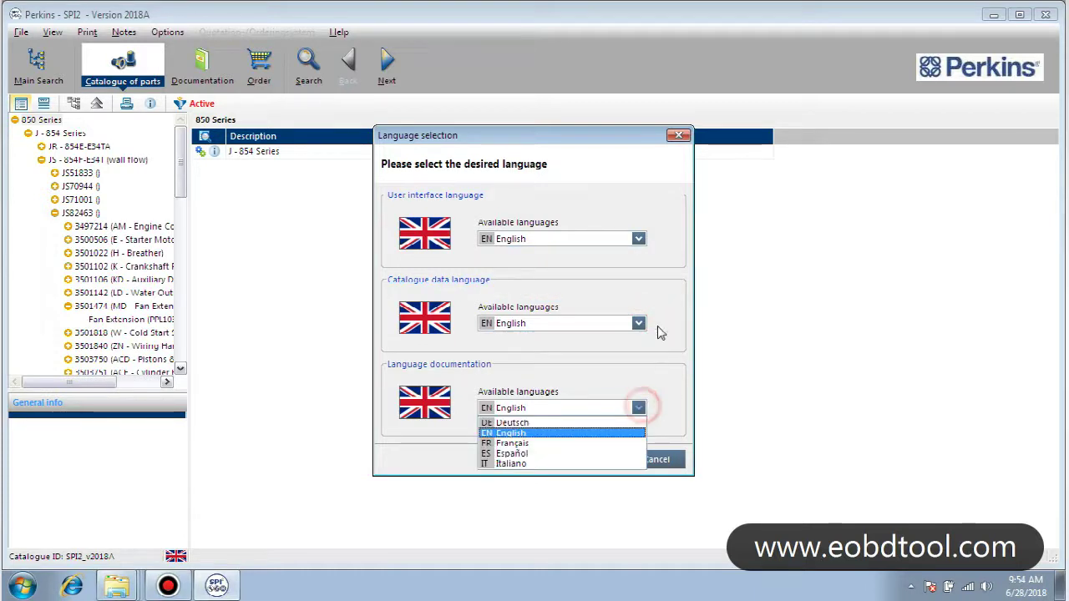
left_click(679, 137)
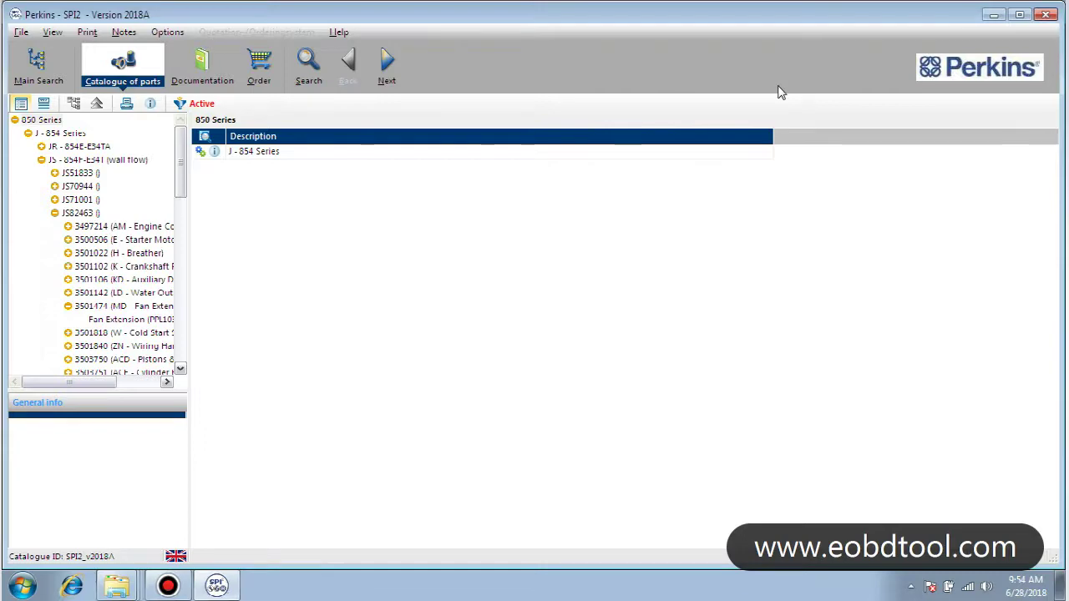